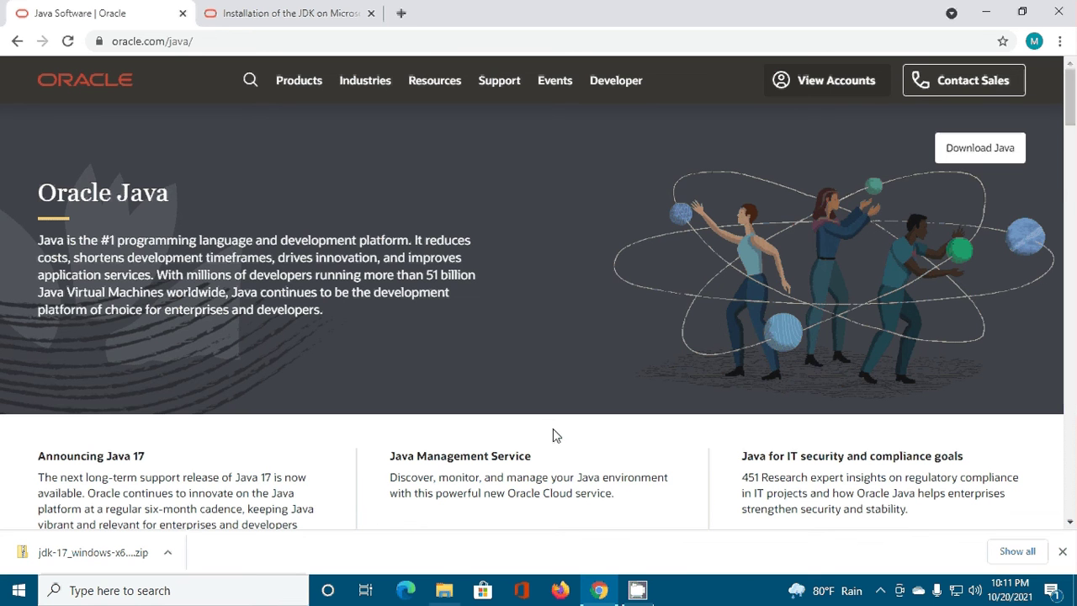
Step: Go to Oracle's Java Downloads page via the Download Java link
left_click(213, 39)
left_click_drag(213, 38, 99, 47)
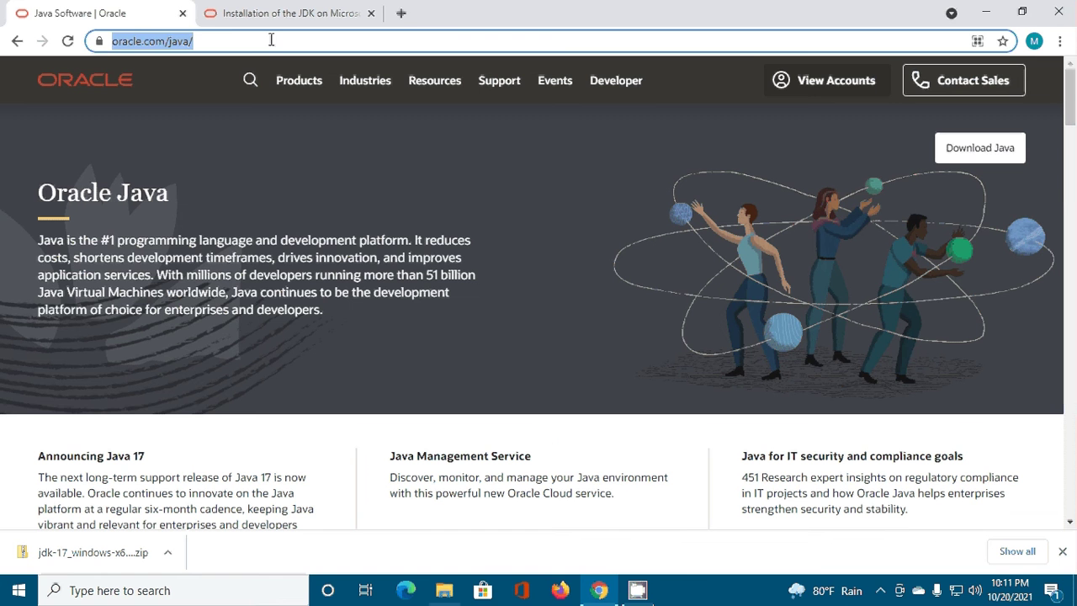
left_click(543, 181)
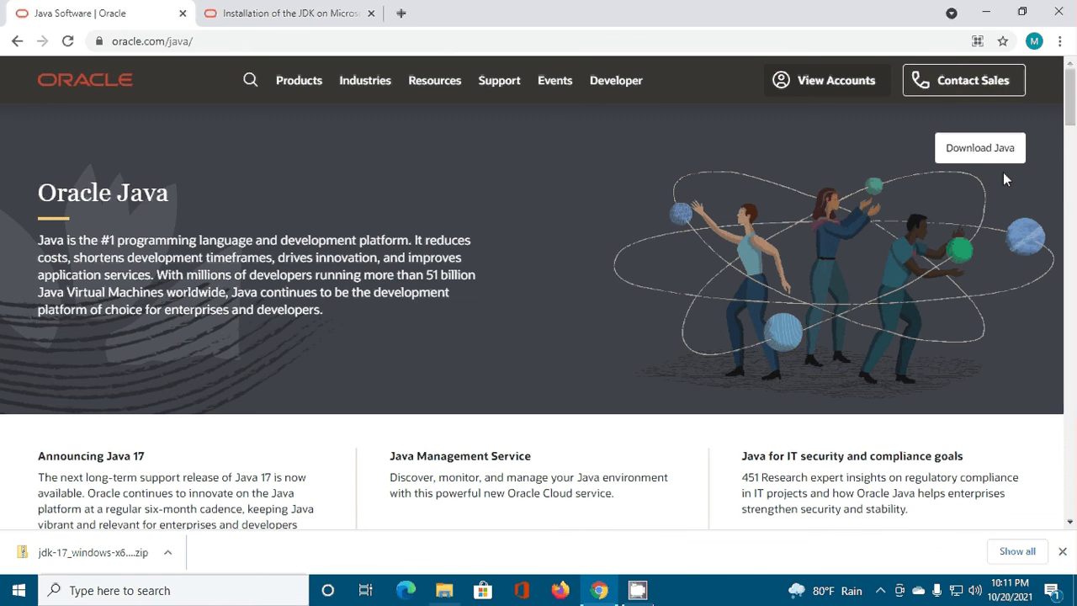
left_click(971, 152)
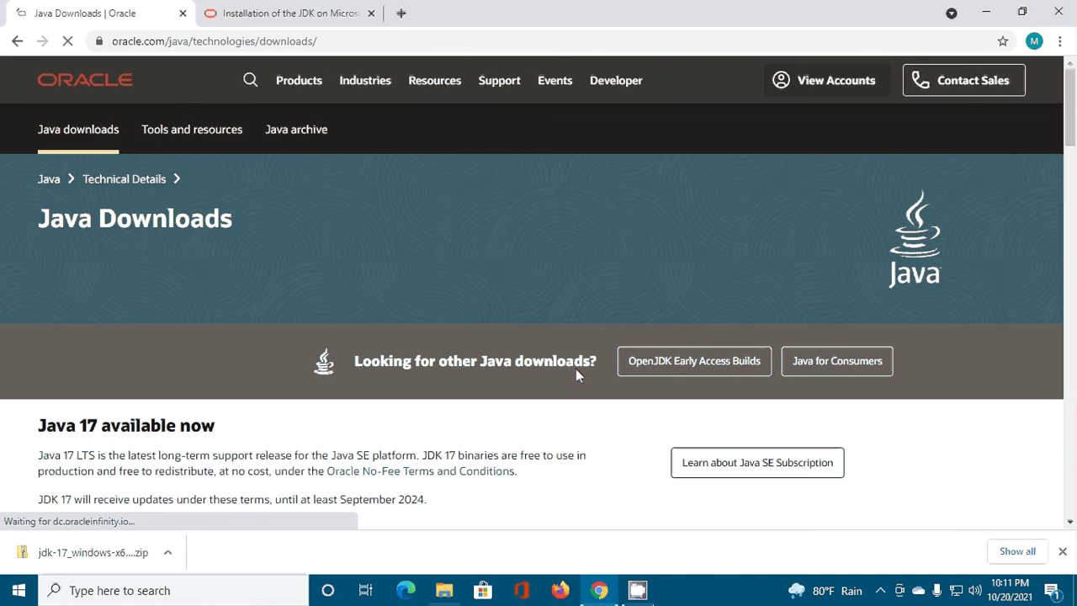
Step: Show the JDK 17.0.1 Windows downloads listing the zip, exe and msi files
scroll(467, 419, "down", 1)
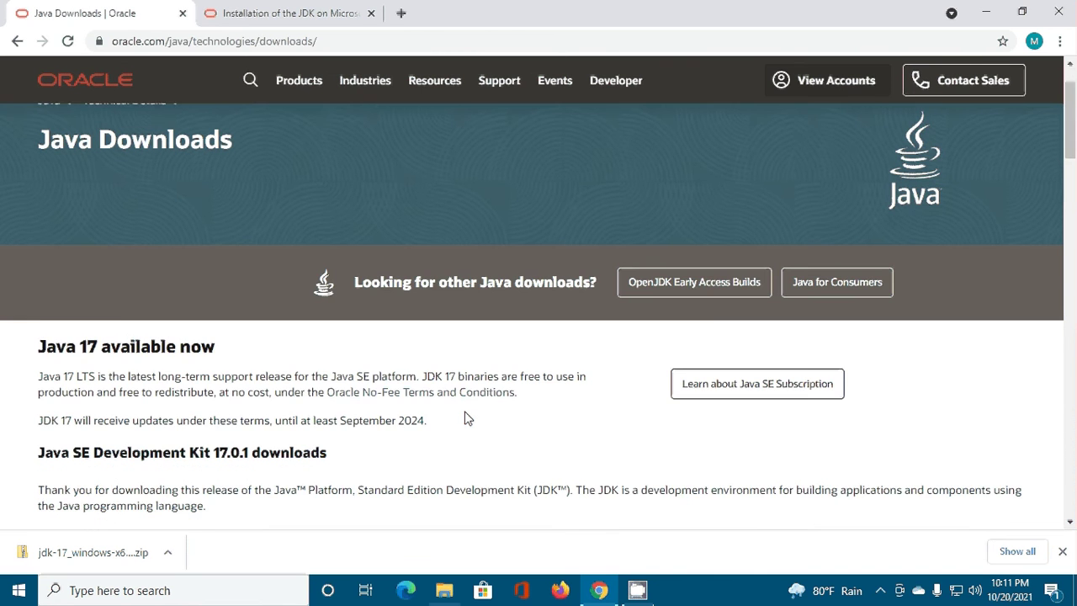
scroll(467, 419, "down", 1)
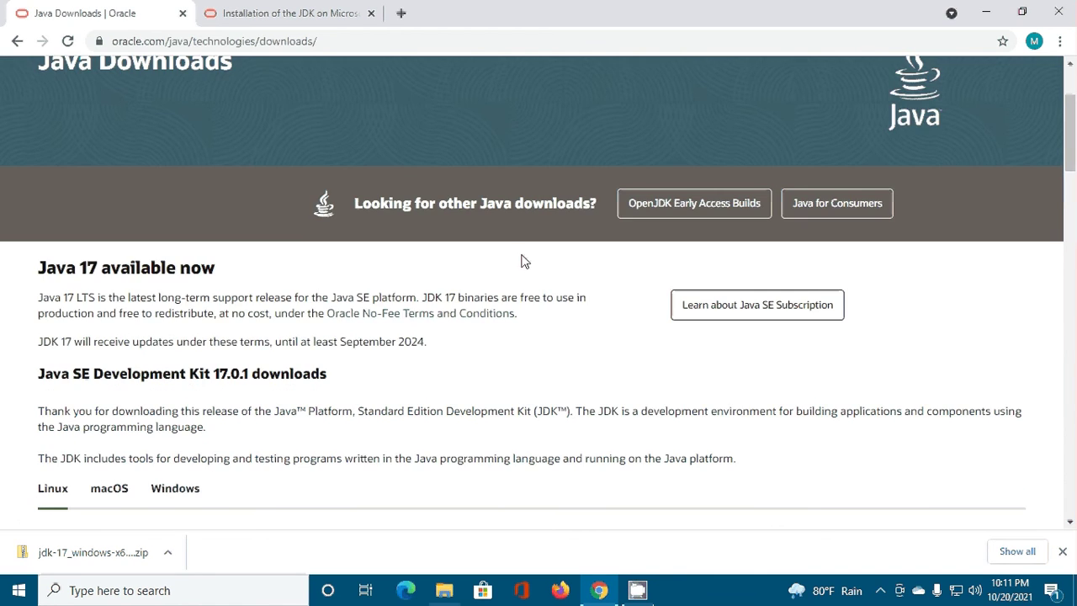
scroll(522, 260, "down", 1)
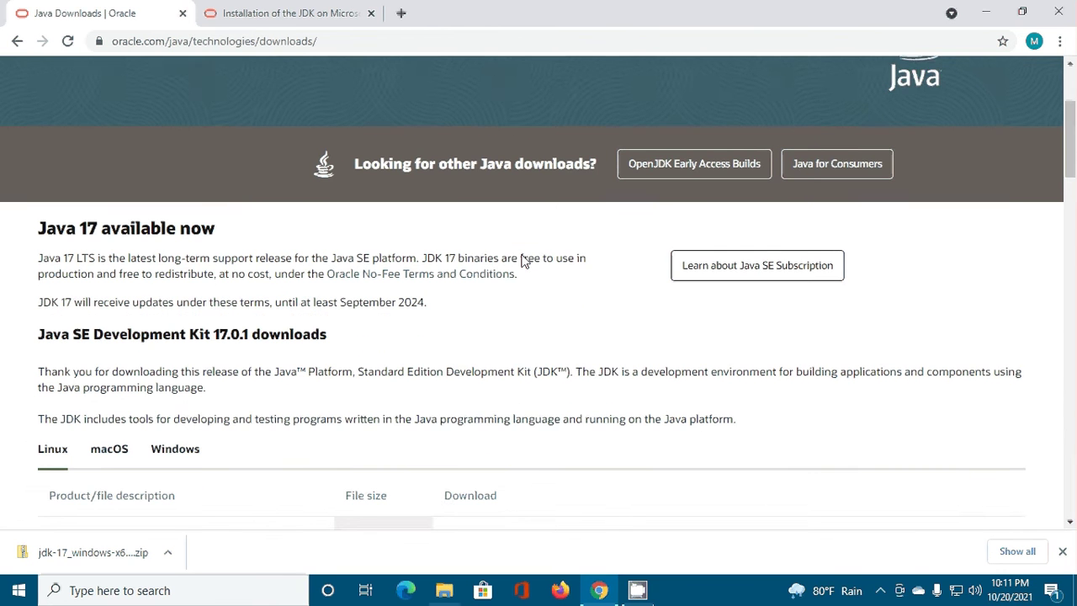
scroll(522, 268, "down", 1)
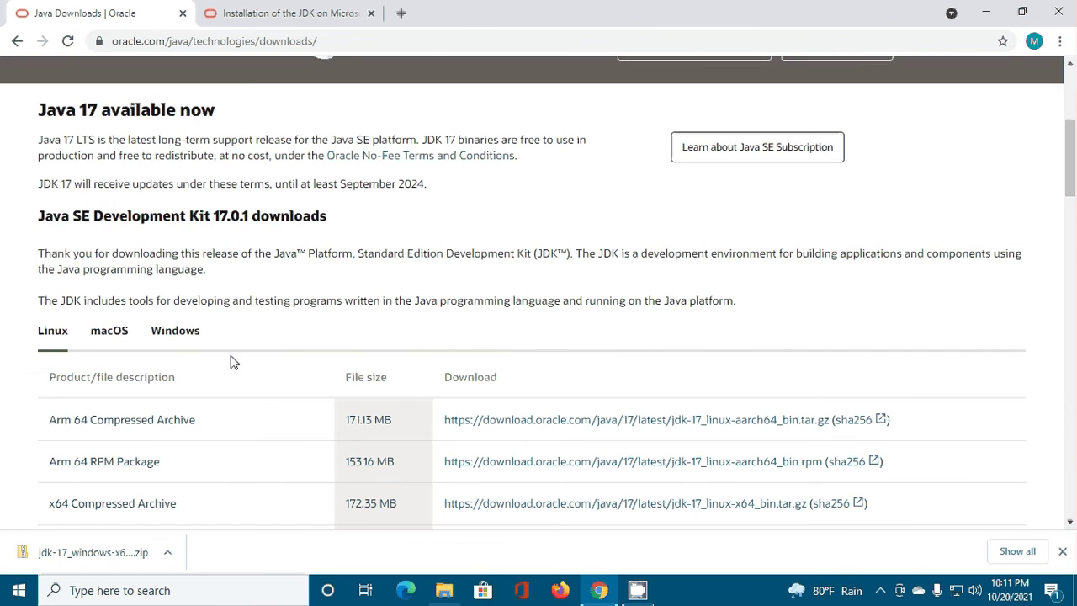
left_click(174, 334)
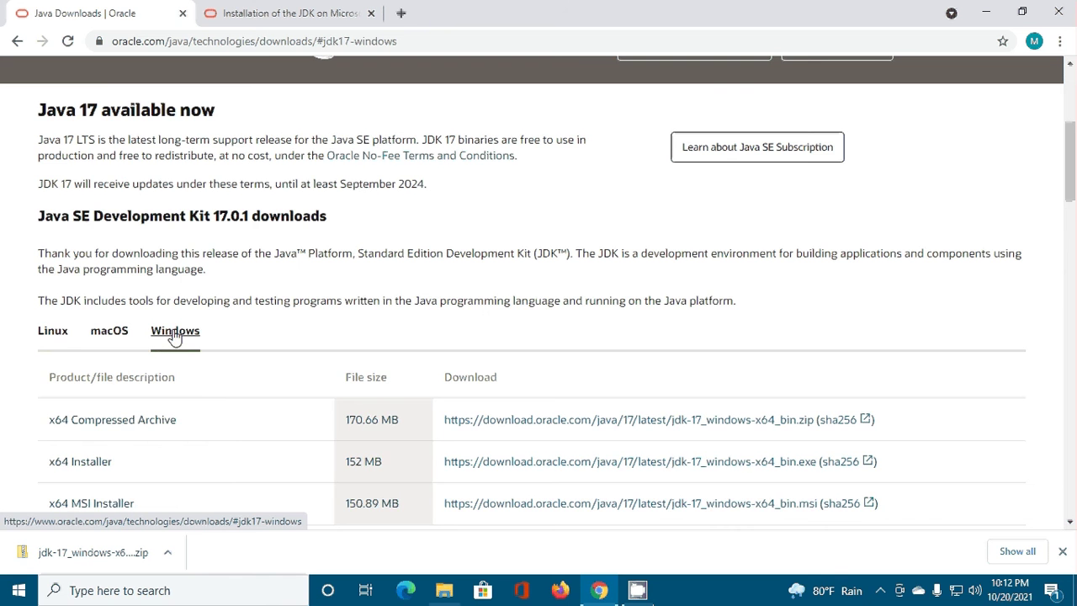
scroll(521, 210, "up", 1)
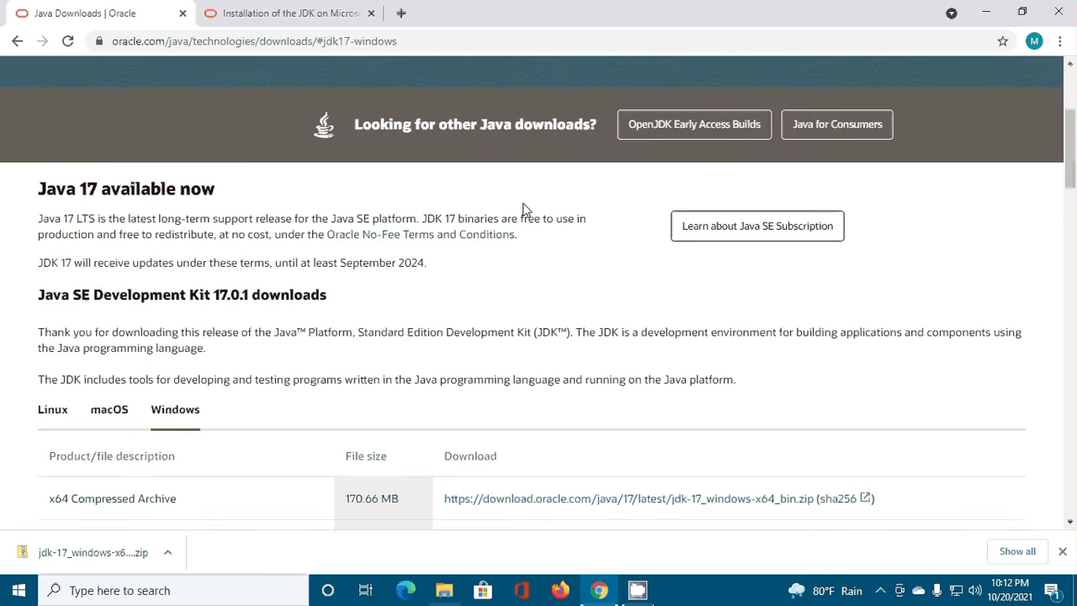
scroll(521, 210, "down", 2)
scroll(521, 211, "down", 1)
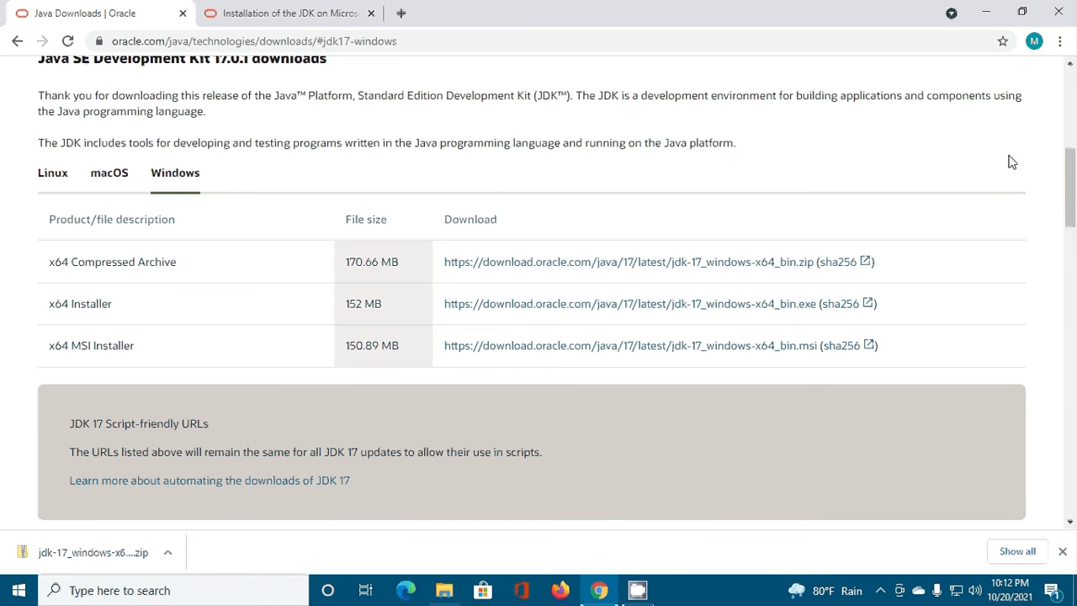
Step: Start Extract All on the jdk-17_windows-x64_bin zip in the Downloads folder
left_click(990, 12)
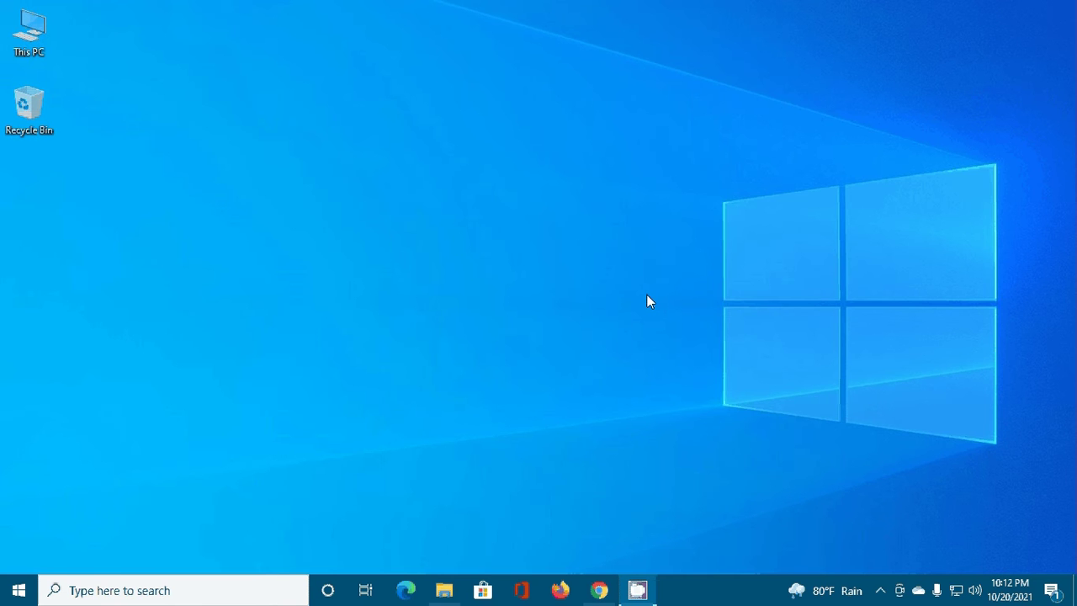
left_click(446, 589)
left_click(221, 130)
right_click(221, 130)
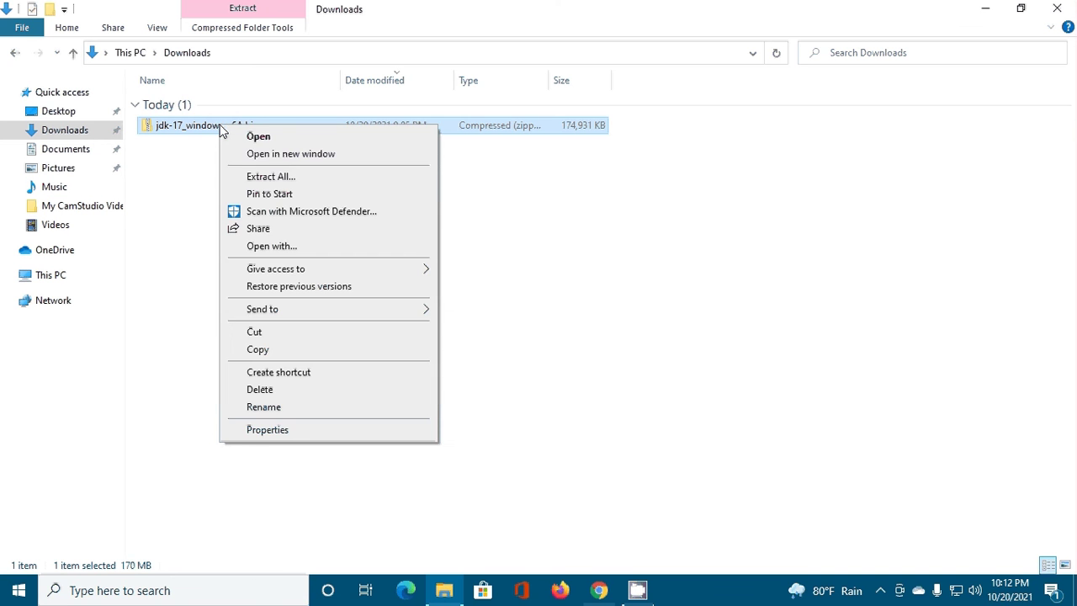
left_click(290, 179)
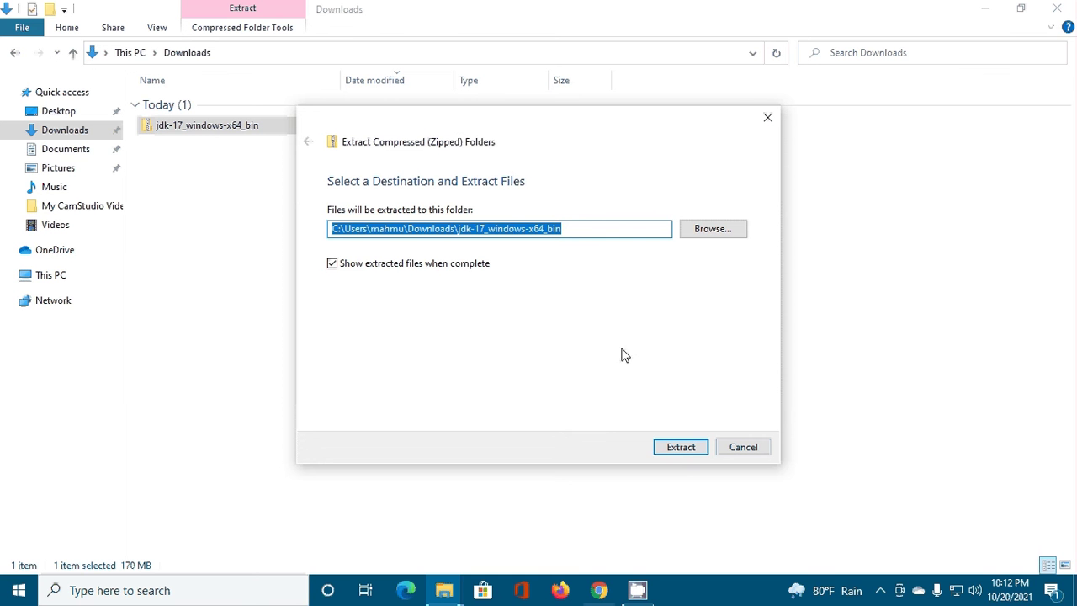
Step: Browse the extraction destination to C:\Program Files
left_click(711, 230)
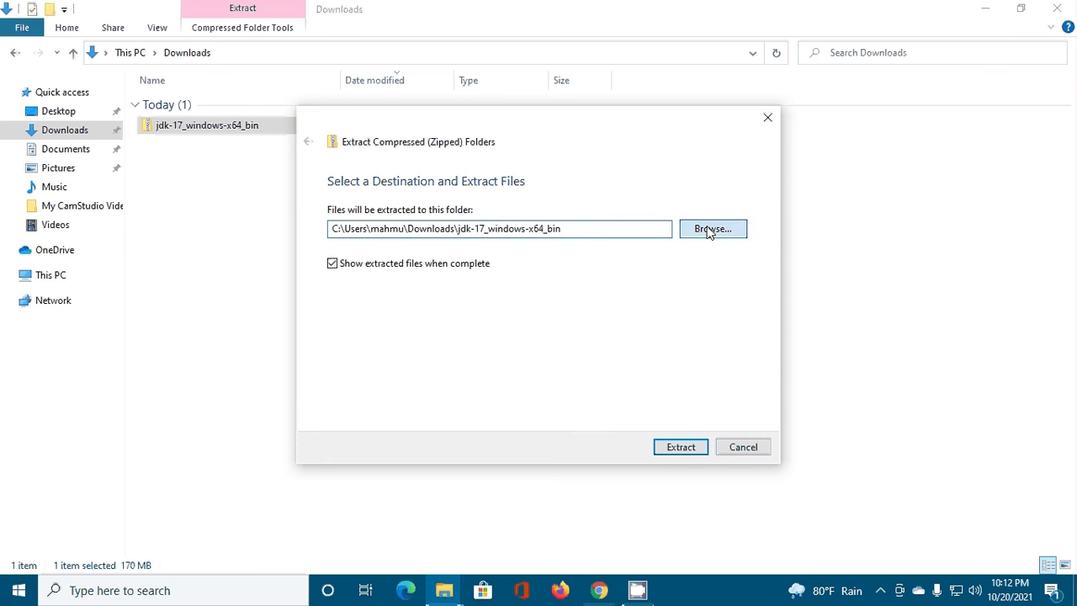
left_click(367, 421)
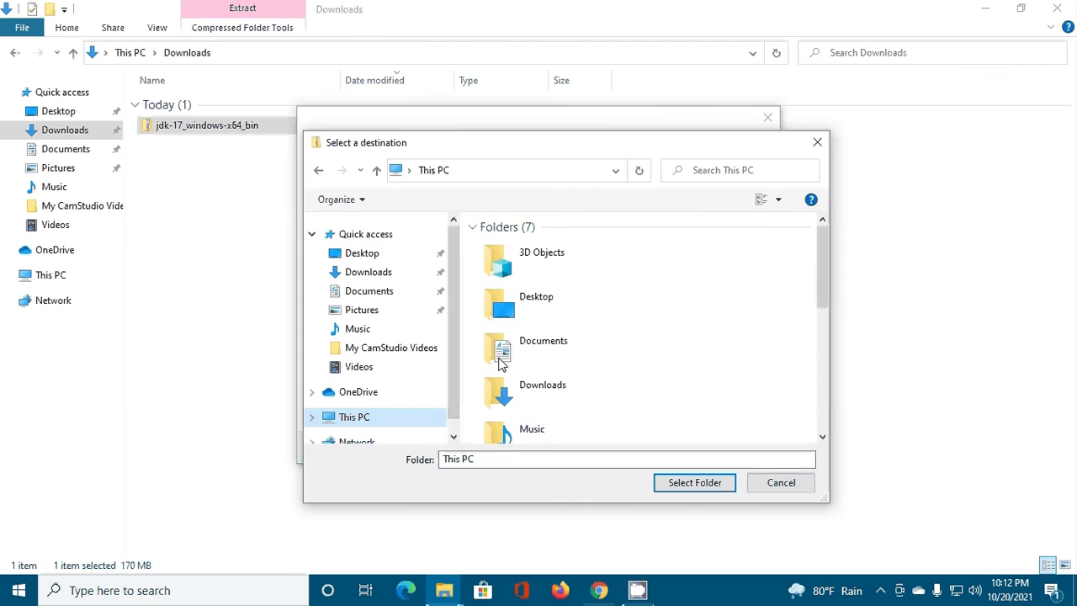
scroll(612, 327, "down", 5)
double_click(588, 242)
left_click(538, 263)
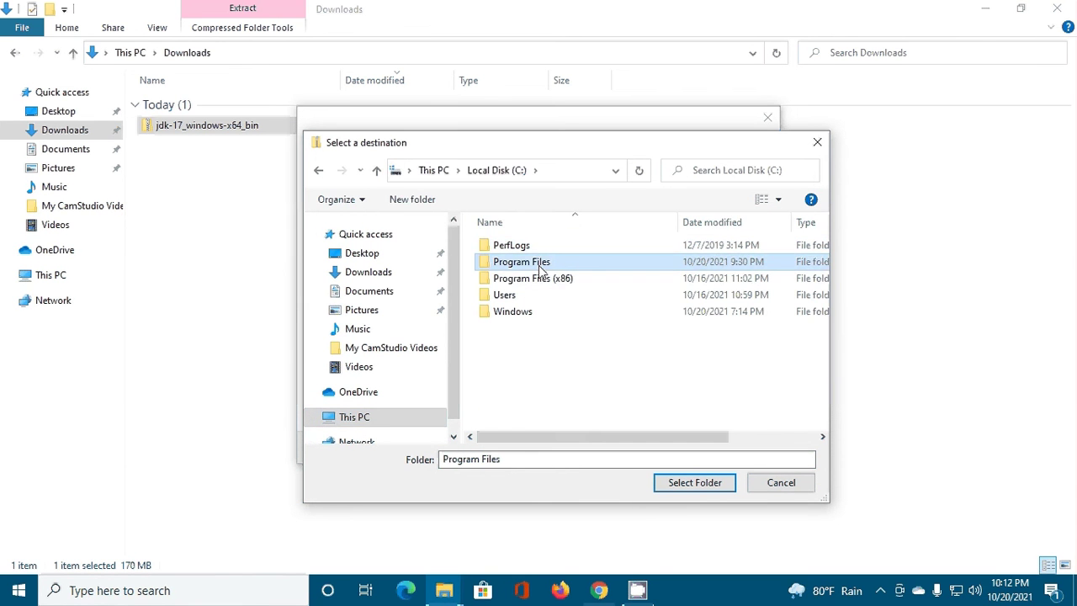
double_click(538, 265)
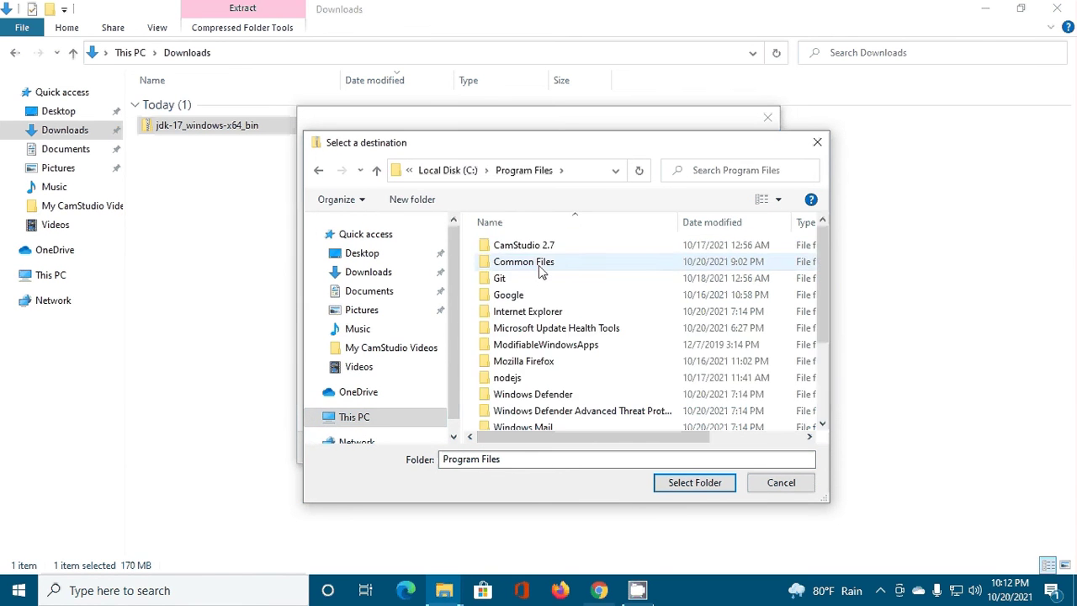
Step: Create a new Java folder there and choose it as the extraction destination
left_click(414, 200)
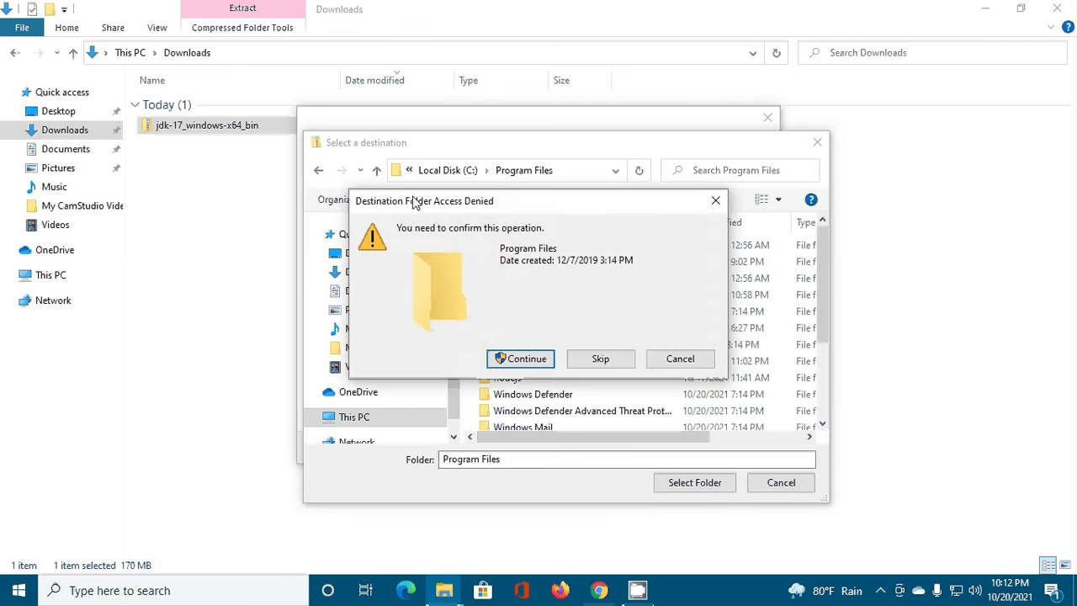
left_click(523, 359)
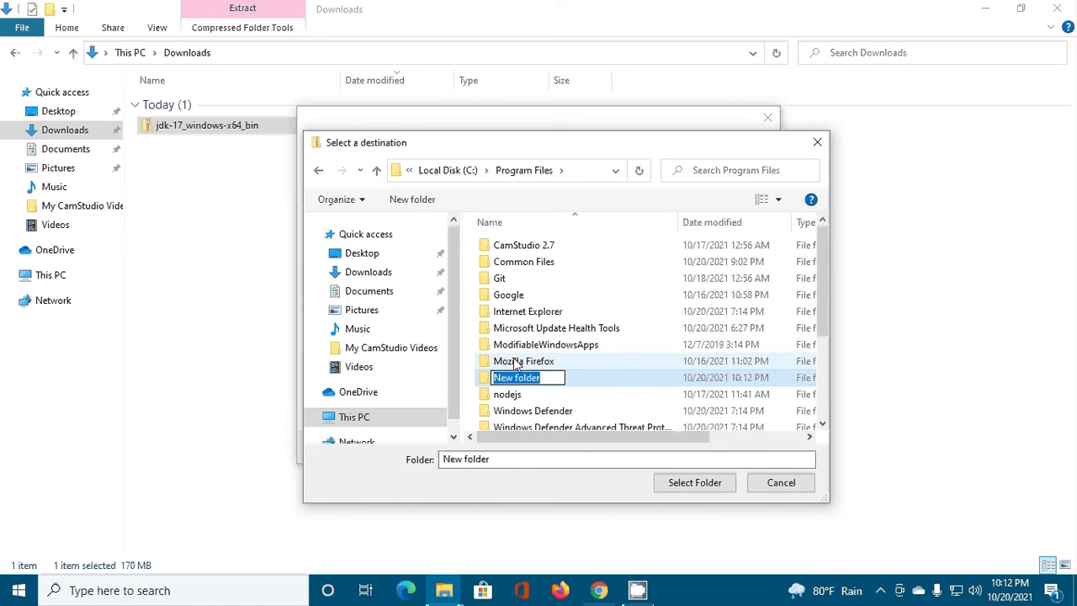
type("Java")
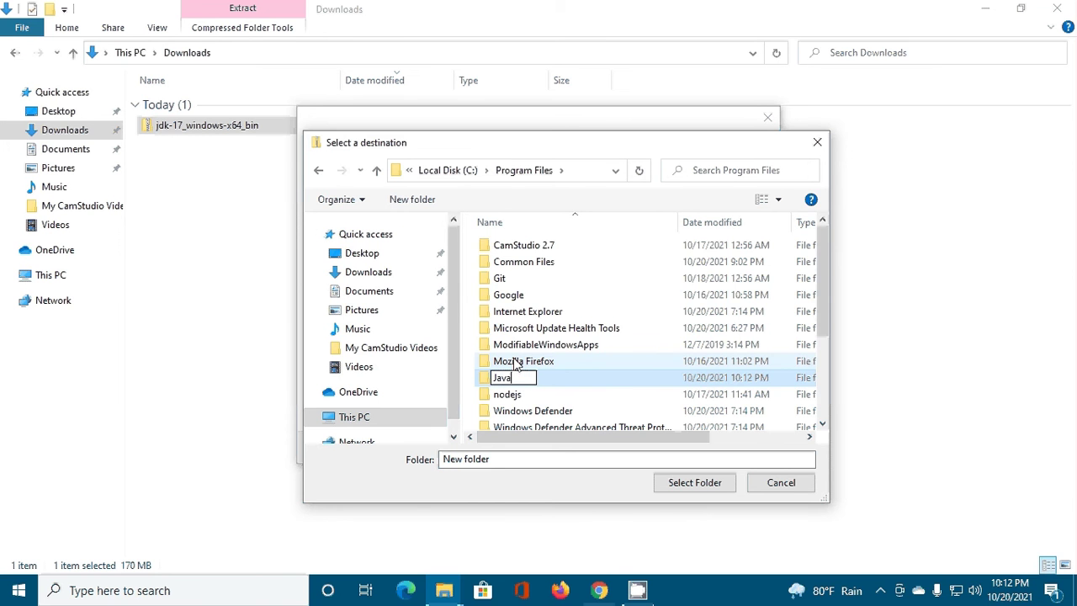
key("Return")
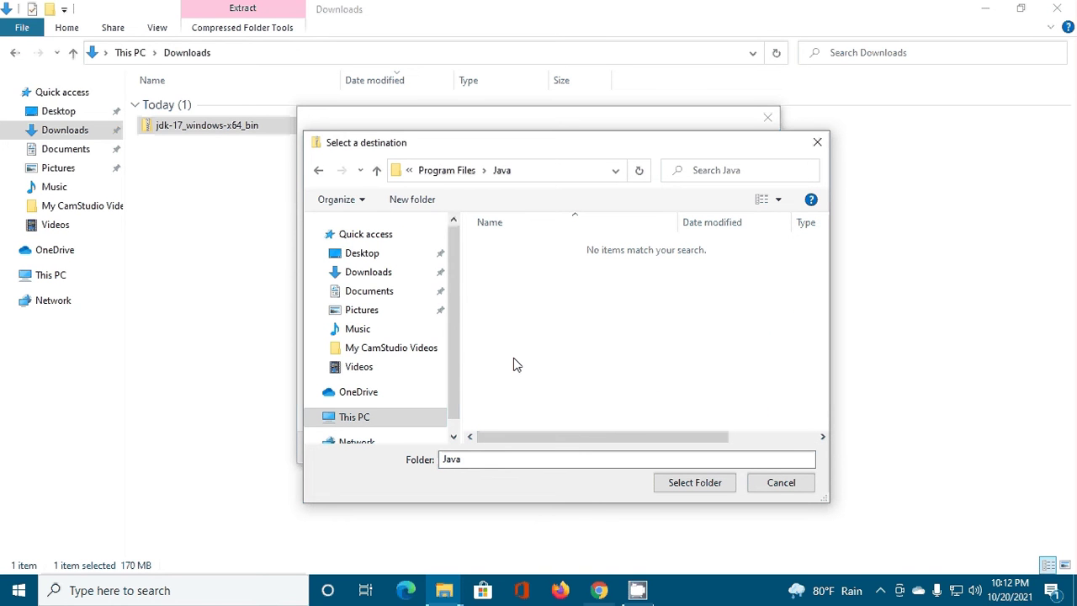
left_click(686, 492)
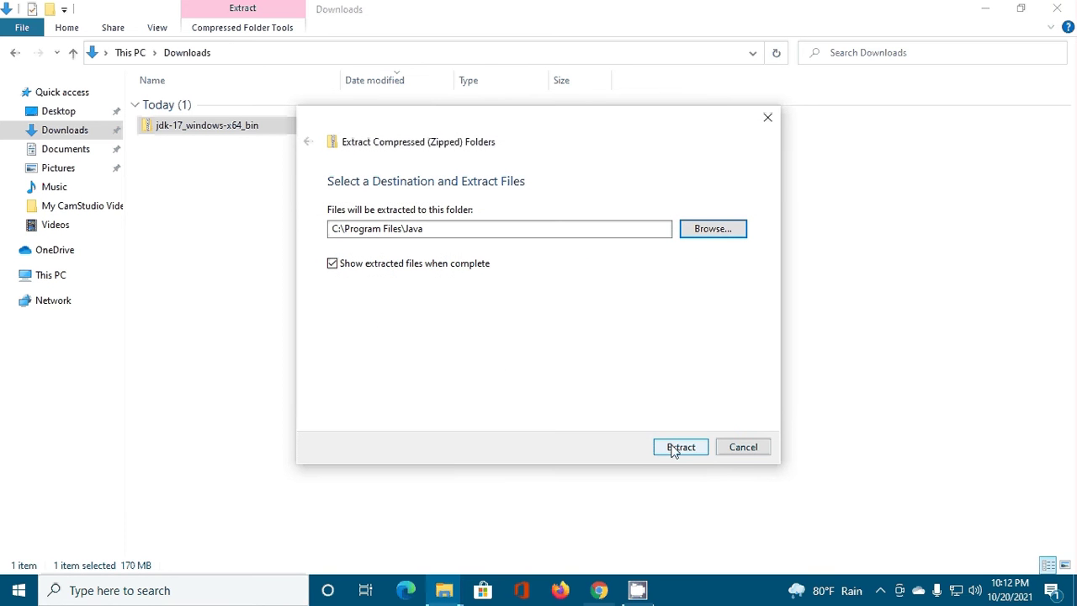
Step: Extract the JDK zip into C:\Program Files\Java, granting administrator permission
left_click(681, 446)
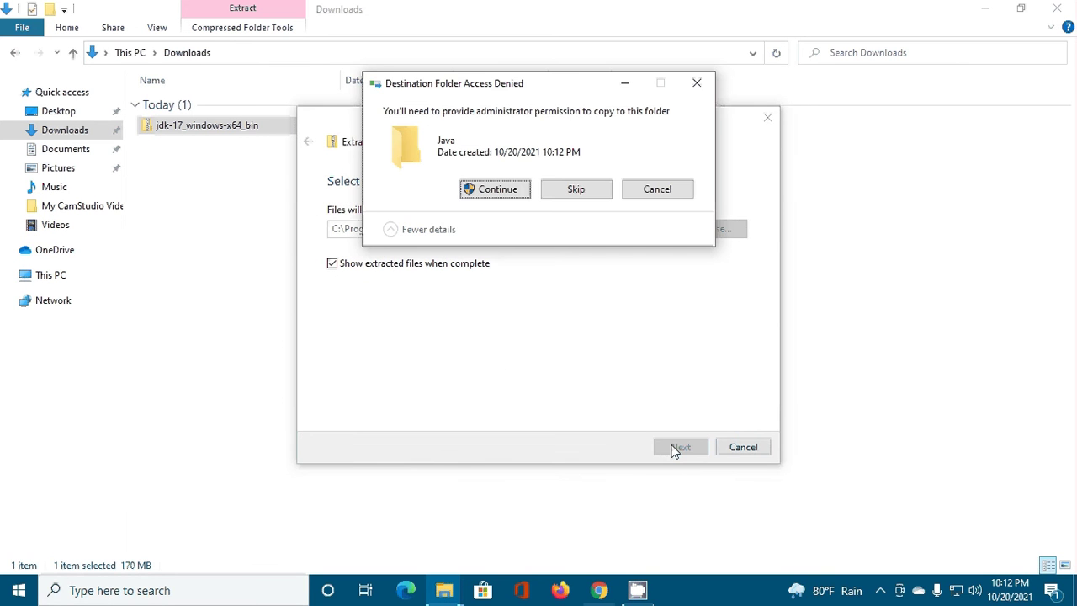
left_click(492, 189)
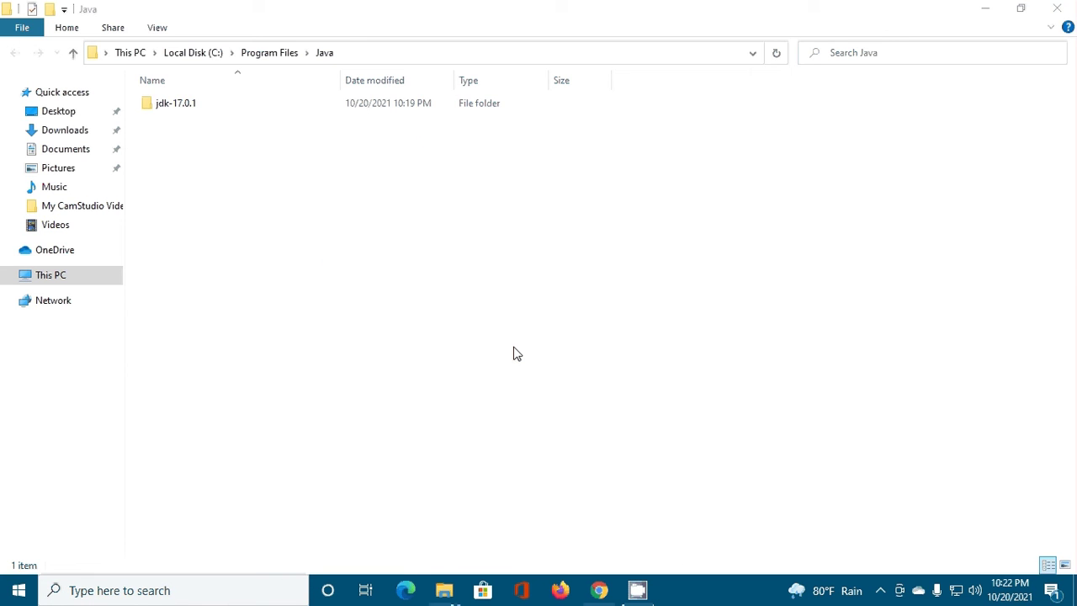
Step: Run javac --version in a new Command Prompt, get 'not recognized', and close it
left_click(145, 588)
type("cm")
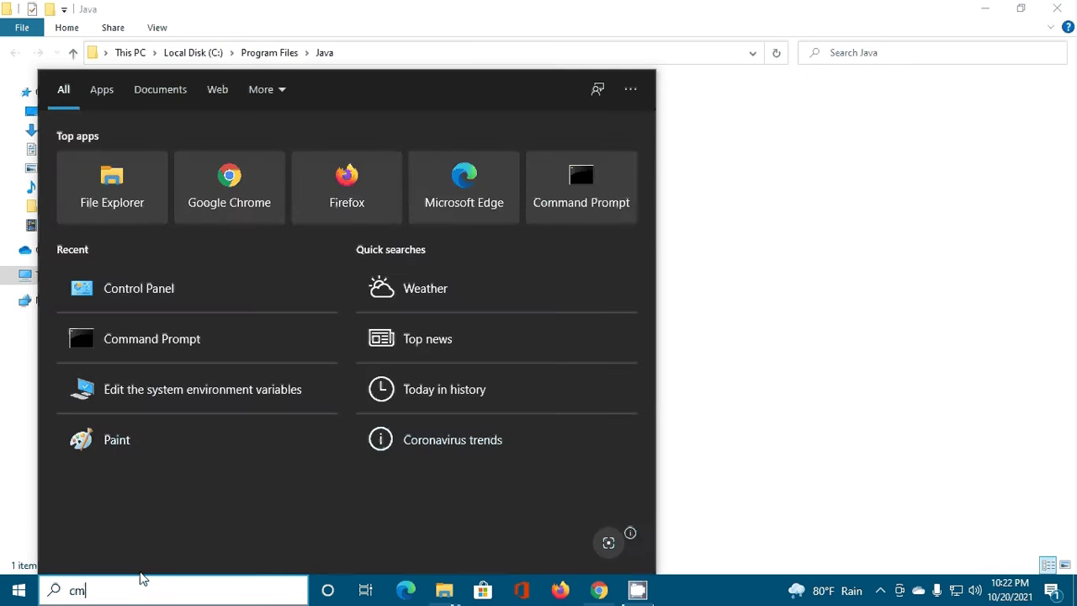
type("d")
left_click(154, 166)
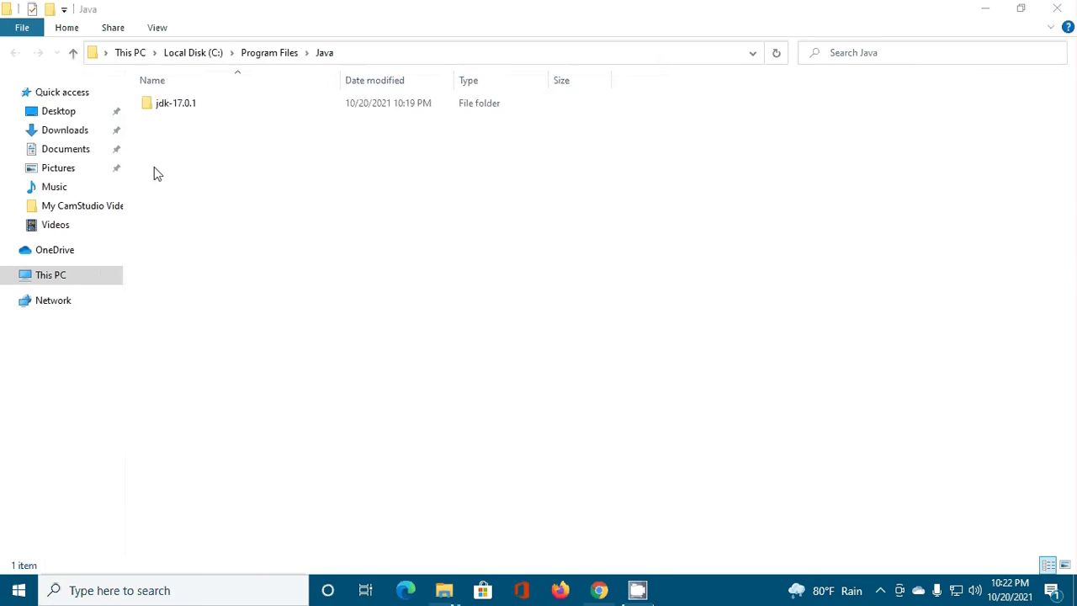
mouse_move(508, 100)
left_mouse_down()
mouse_move(661, 151)
mouse_move(678, 171)
left_mouse_up()
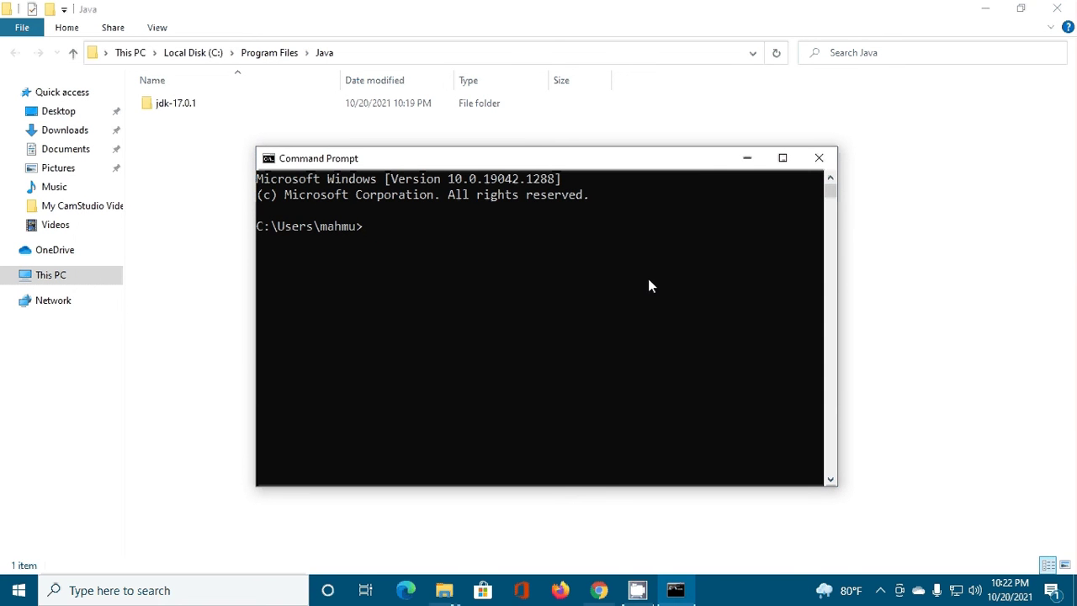
type("javac --version")
key("Return")
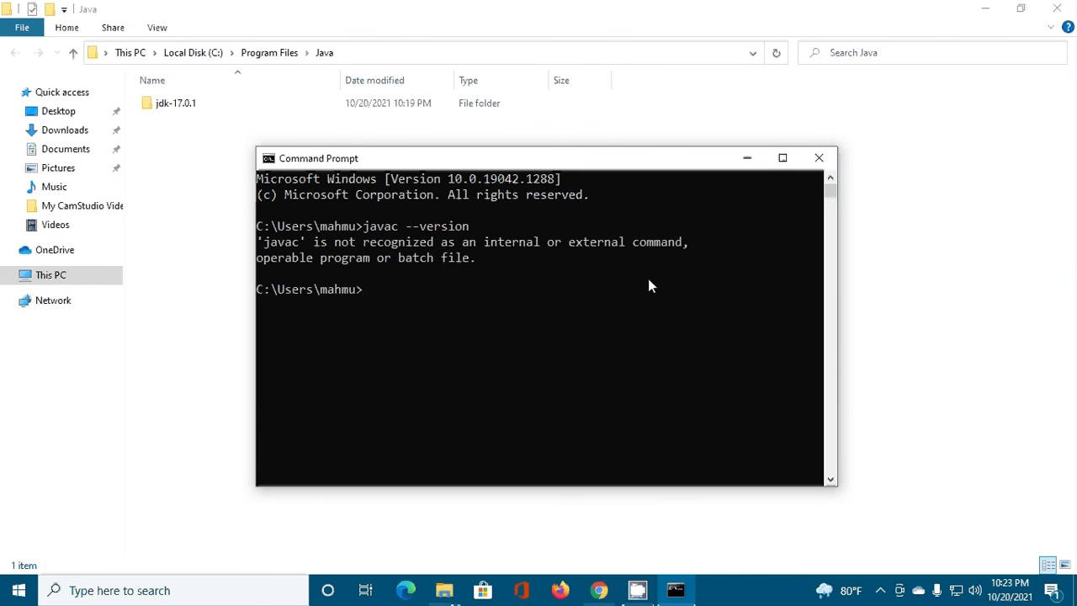
left_click(813, 164)
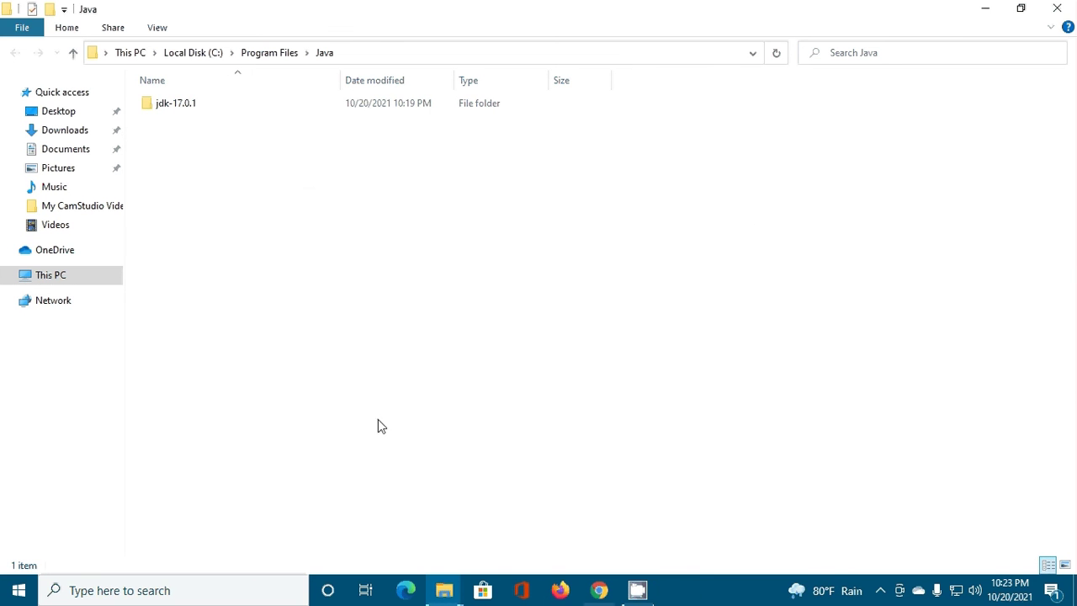
Step: Open 'Edit the system environment variables' and its Environment Variables window
left_click(100, 590)
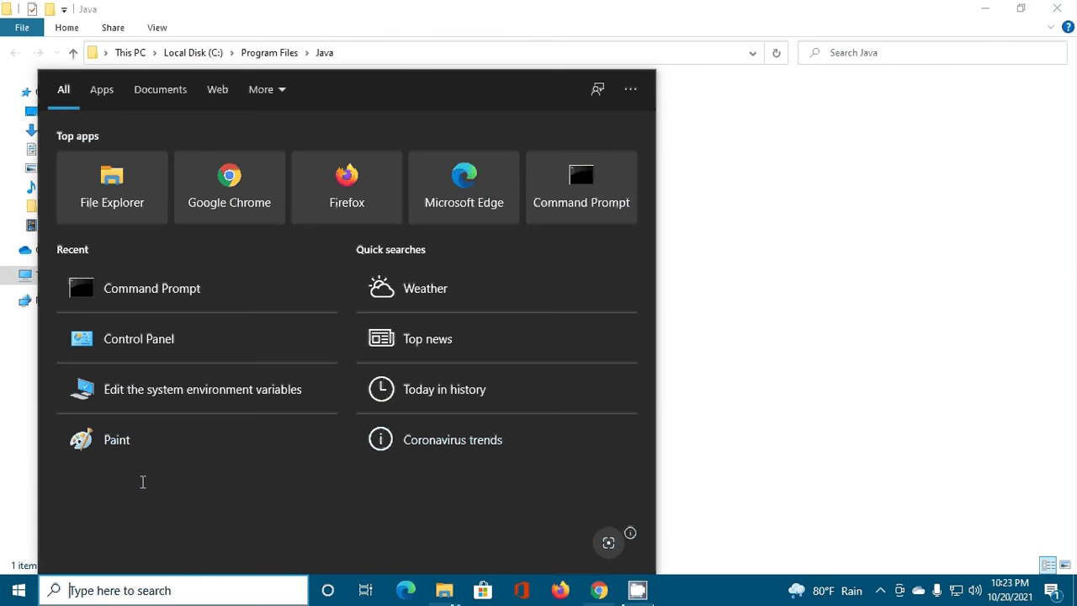
mouse_move(196, 389)
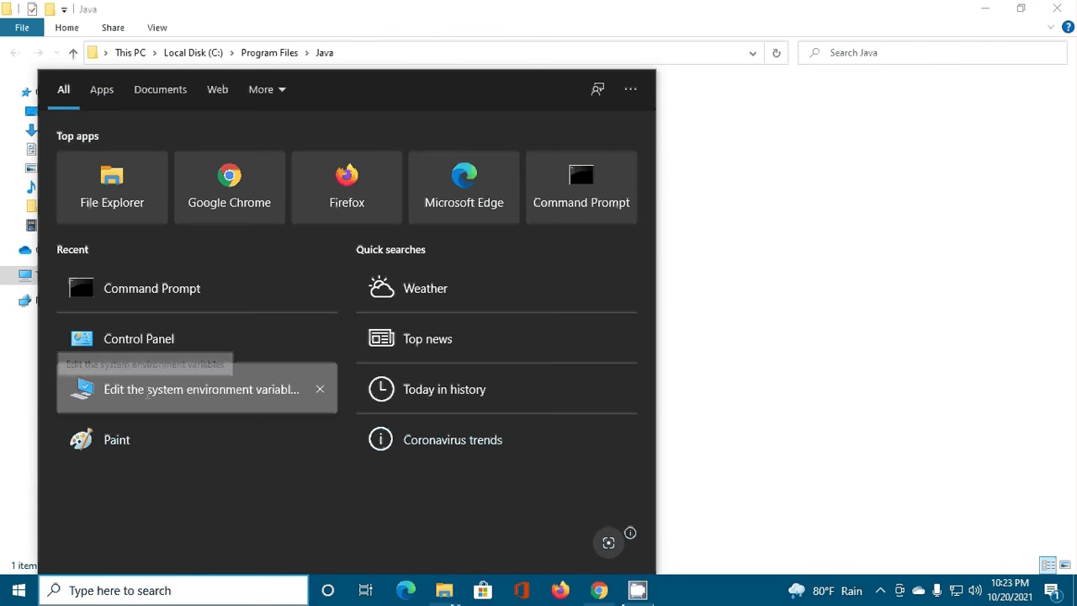
left_click(147, 390)
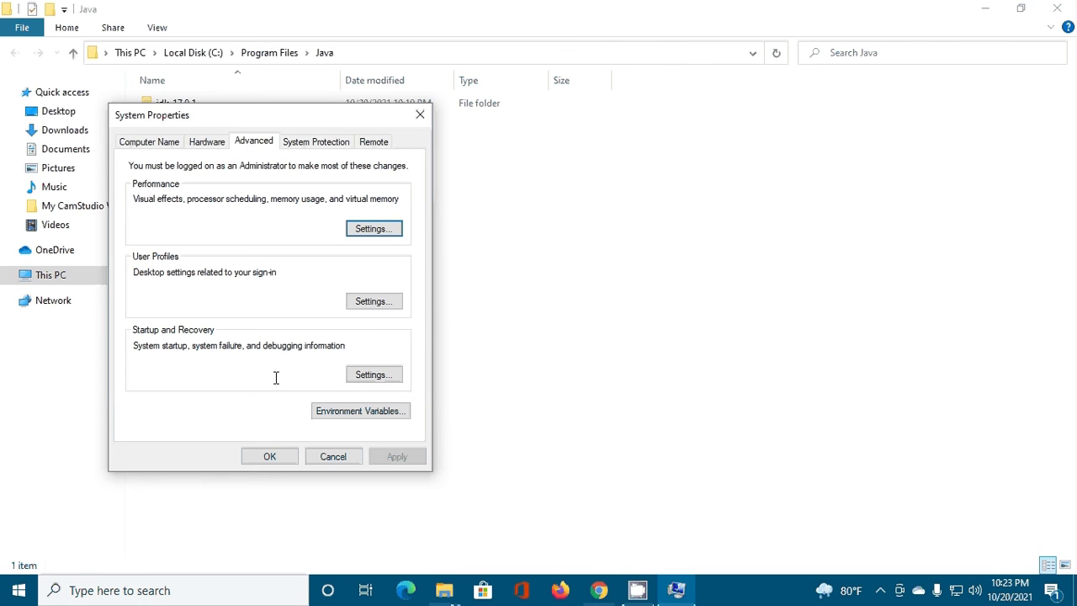
left_click(336, 410)
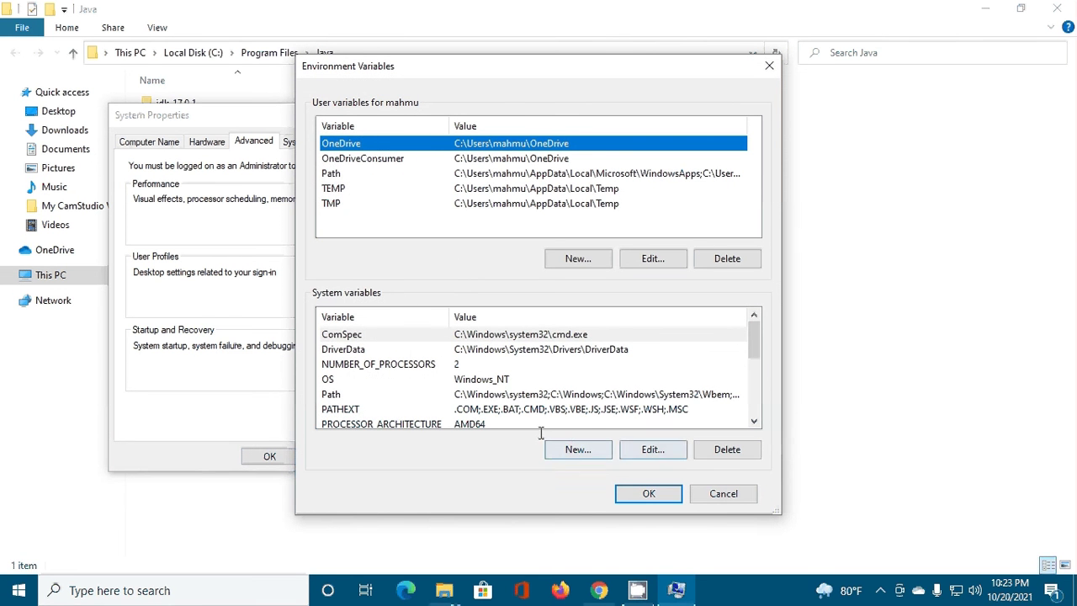
Step: Start a new system variable named JAVA_HOME
left_click(570, 448)
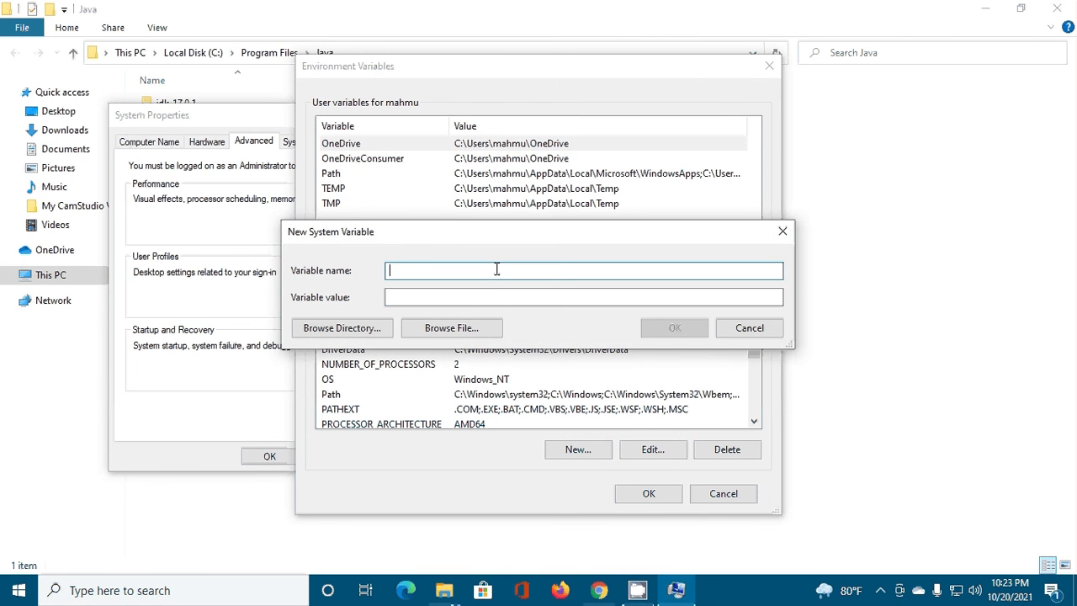
type("JAVA_HOME")
key("Tab")
Step: Copy the C:\Program Files\Java\jdk-17.0.1 path from File Explorer's address bar
left_click(444, 590)
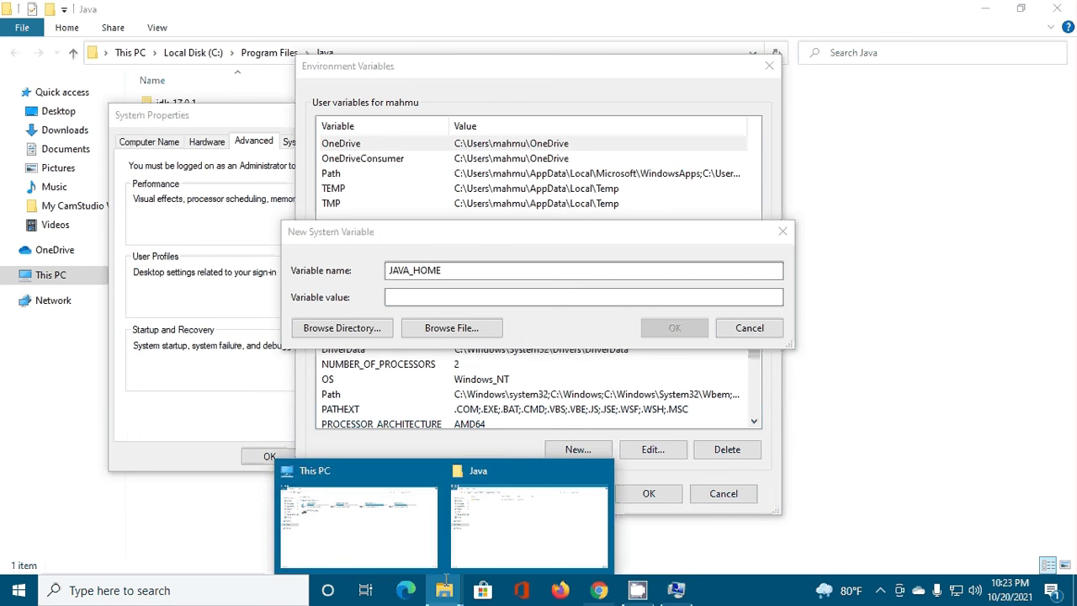
left_click(504, 531)
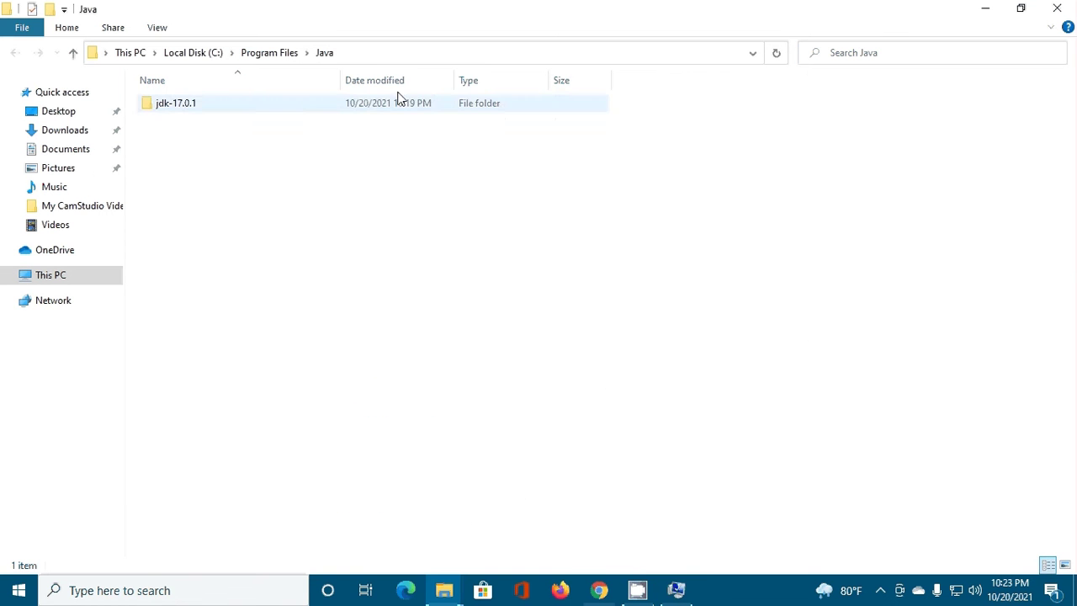
double_click(200, 102)
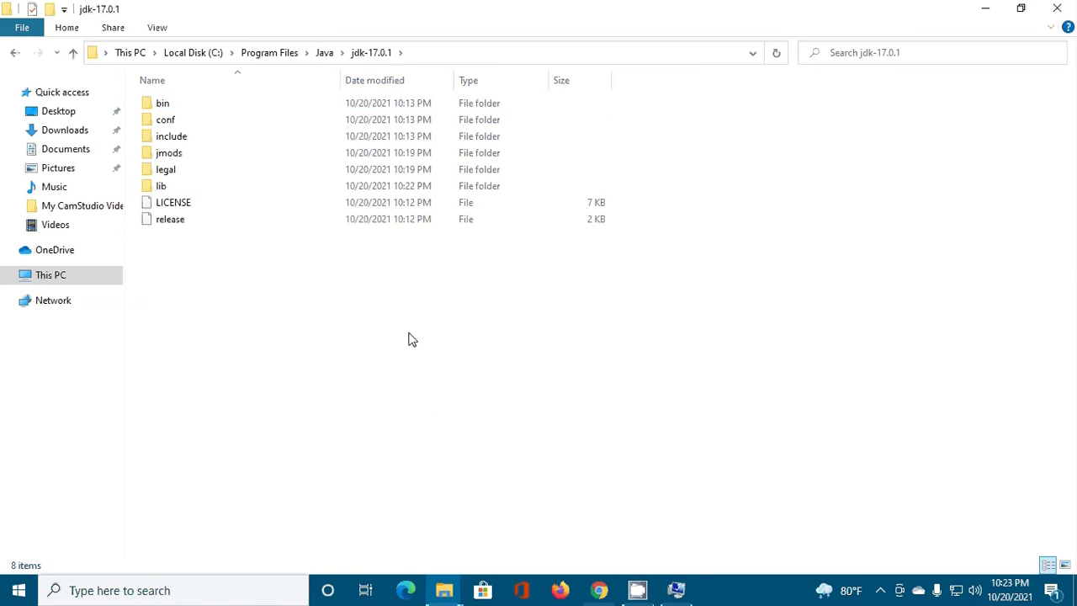
left_click(437, 53)
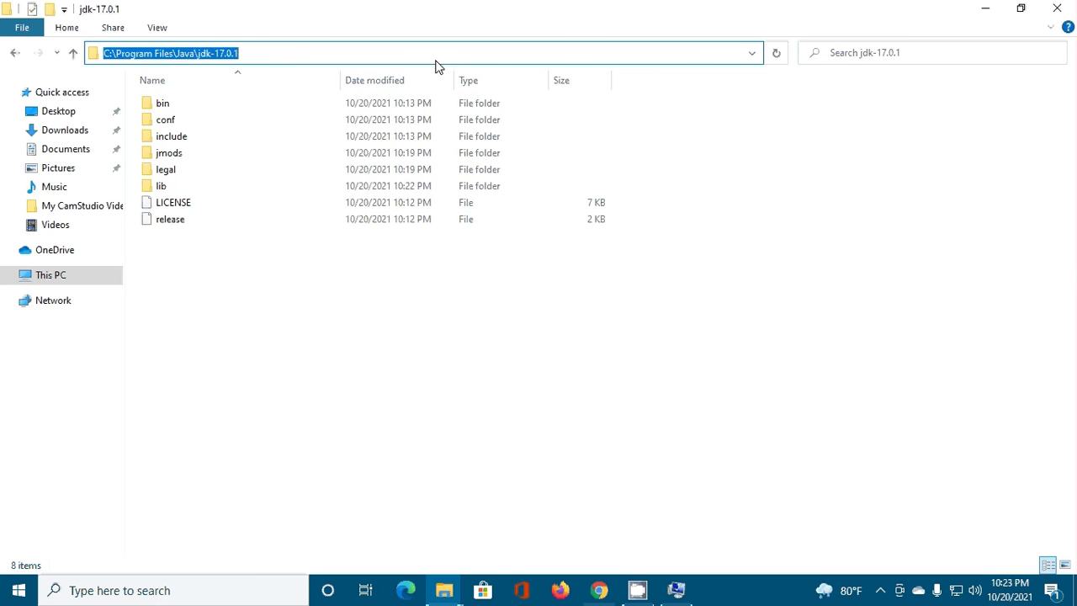
left_click(288, 54)
left_click_drag(288, 54, 105, 53)
key("ctrl+c")
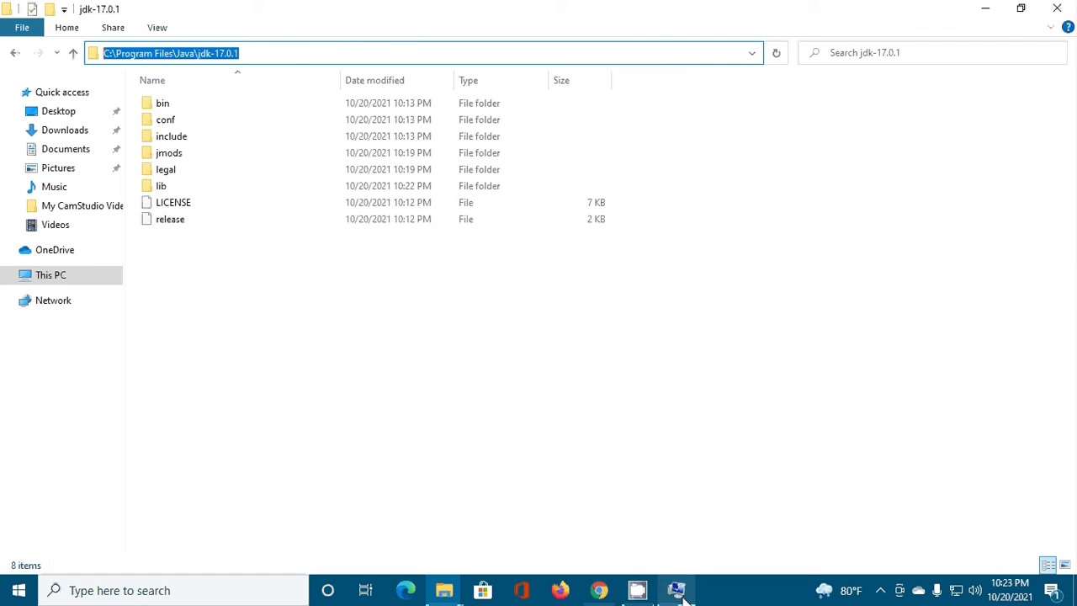
Step: Paste that path as JAVA_HOME's value and confirm the variable
left_click(676, 589)
key("ctrl+v")
left_click(669, 328)
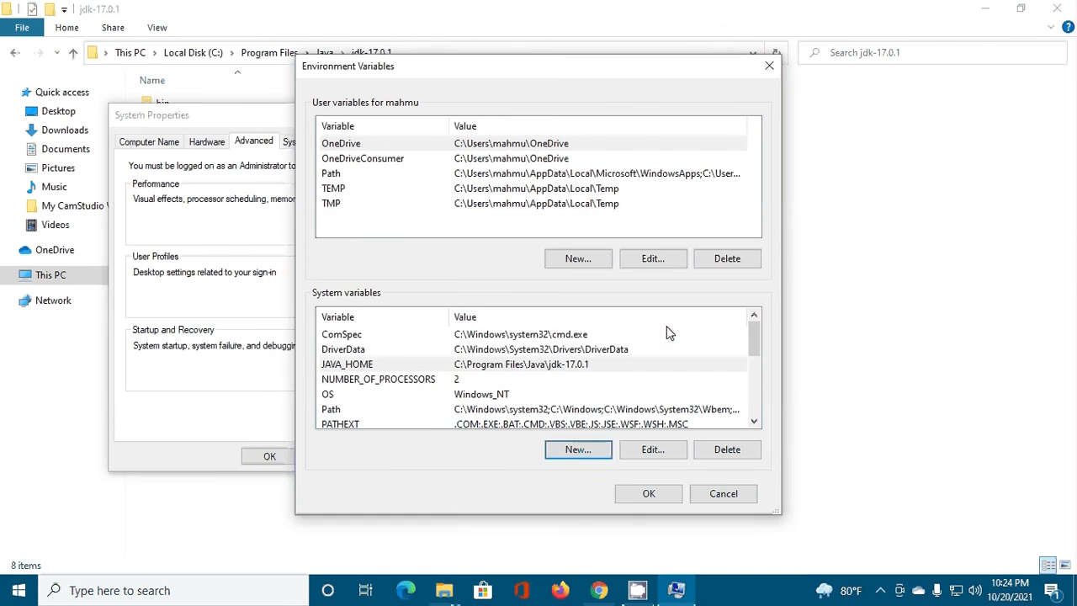
Step: Append %JAVA_HOME%\bin to the system Path and confirm both dialogs
left_click(327, 412)
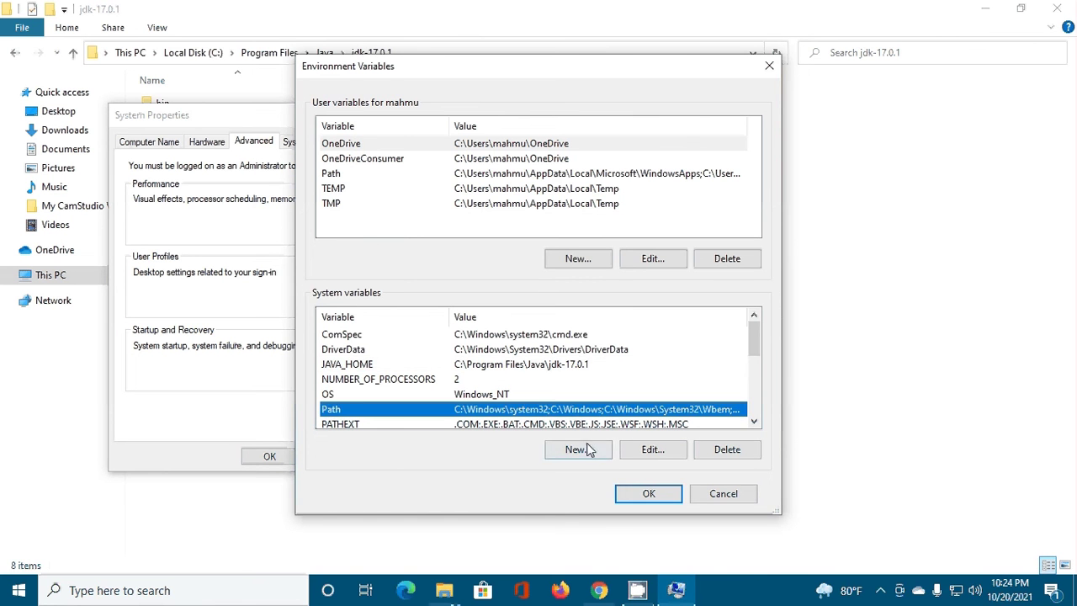
left_click(653, 448)
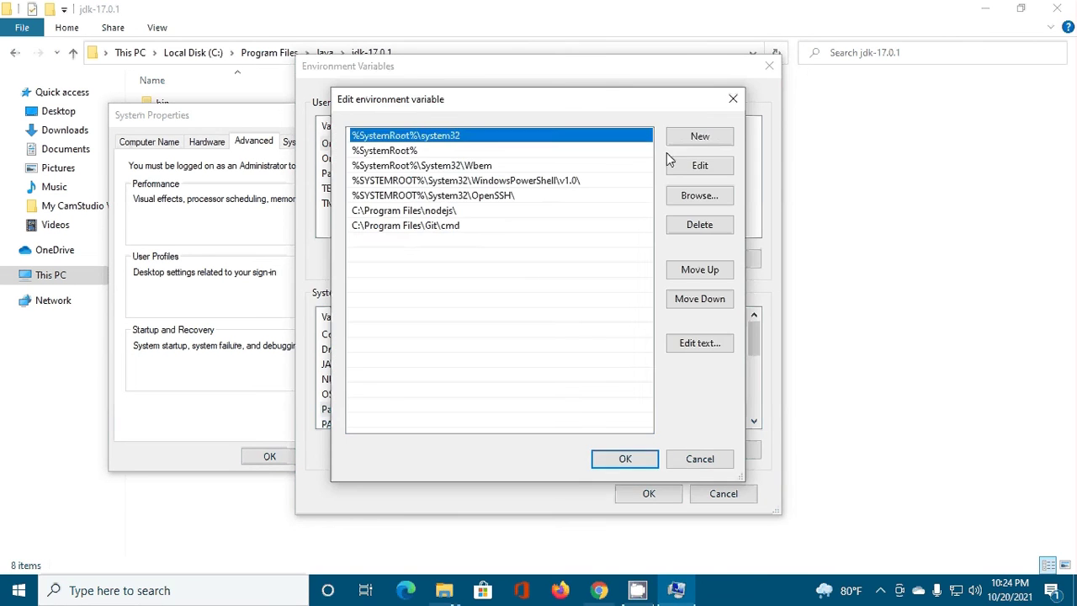
left_click(698, 138)
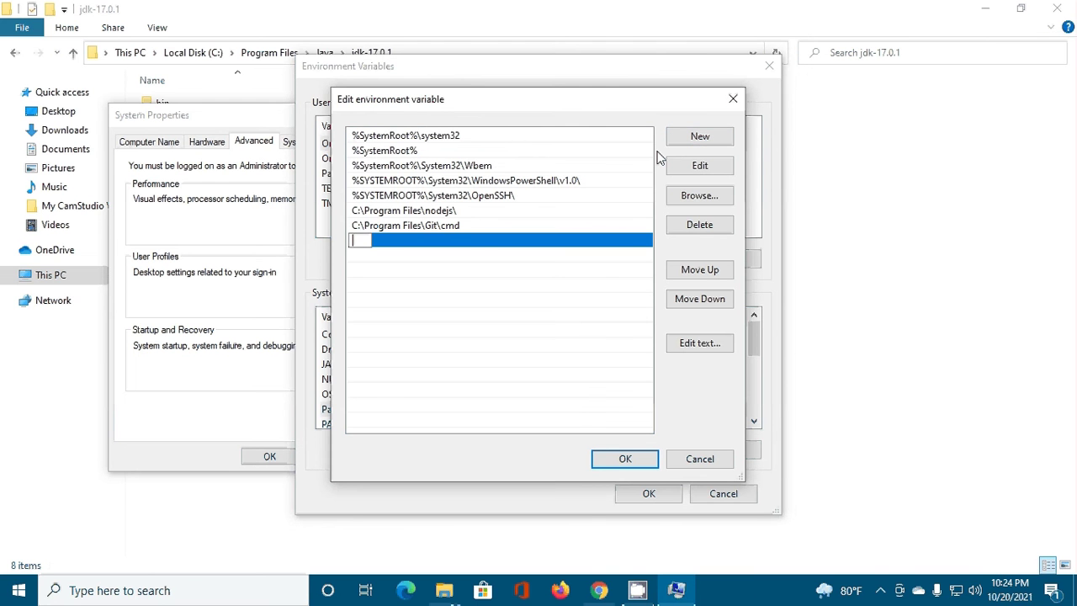
type("%JAVA_")
type("HOME")
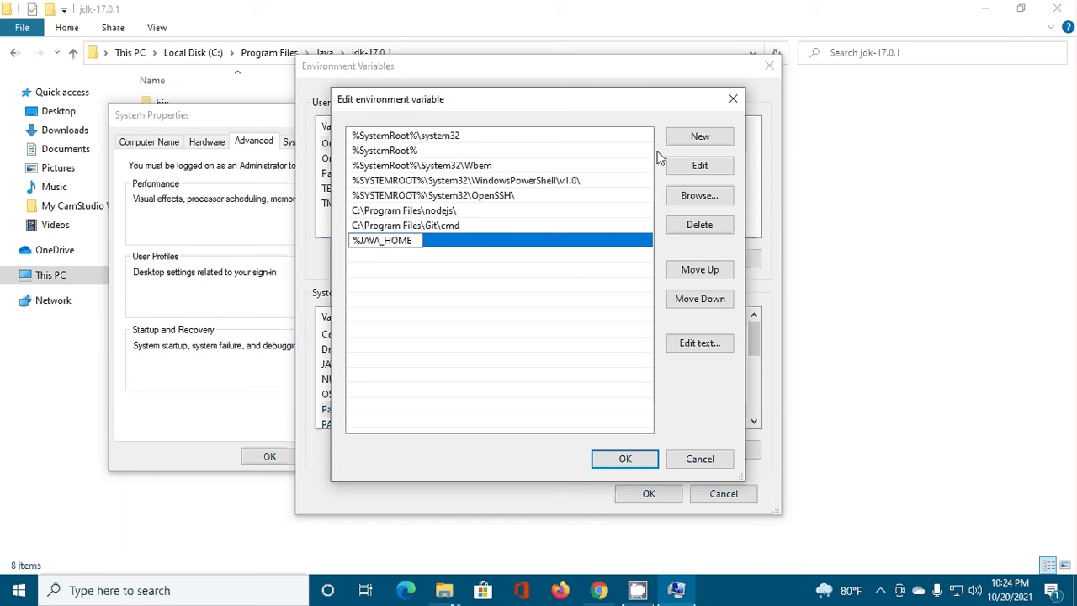
type("%\\")
type("bin")
left_click(622, 462)
left_click(647, 493)
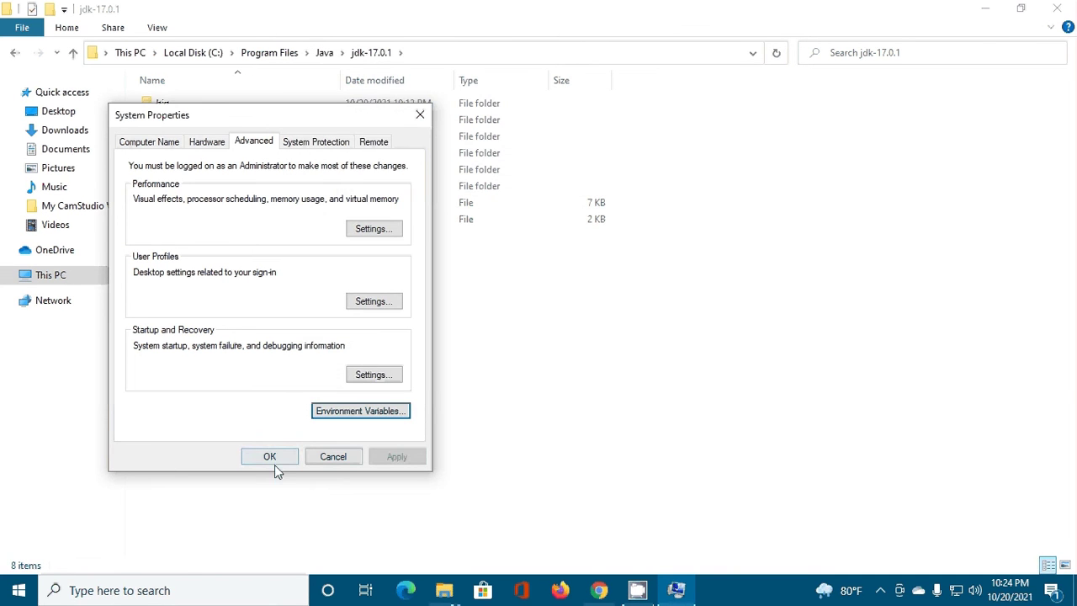
Step: Open a fresh maximized Command Prompt and confirm javac --version reports 17.0.1
left_click(269, 457)
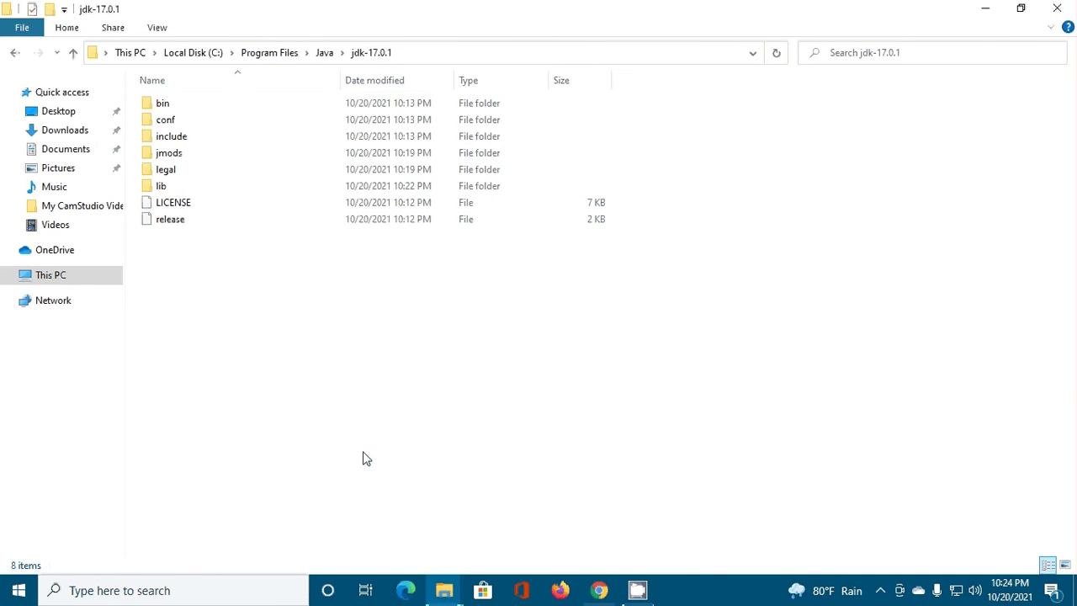
left_click(135, 589)
type("cmd")
left_click(146, 160)
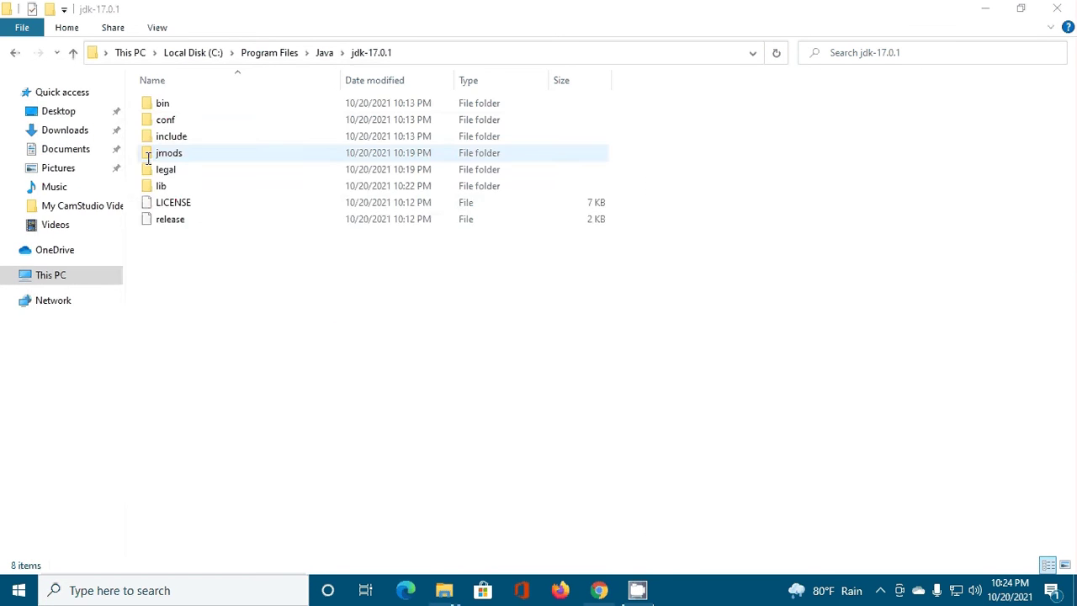
left_click(655, 135)
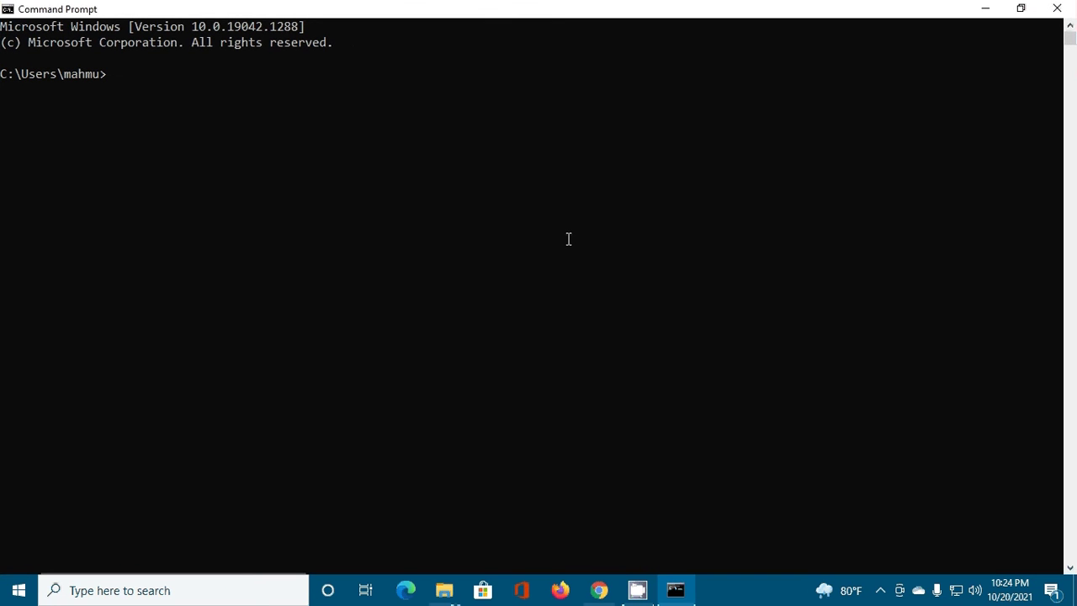
type("java")
type("c --version")
key("Return")
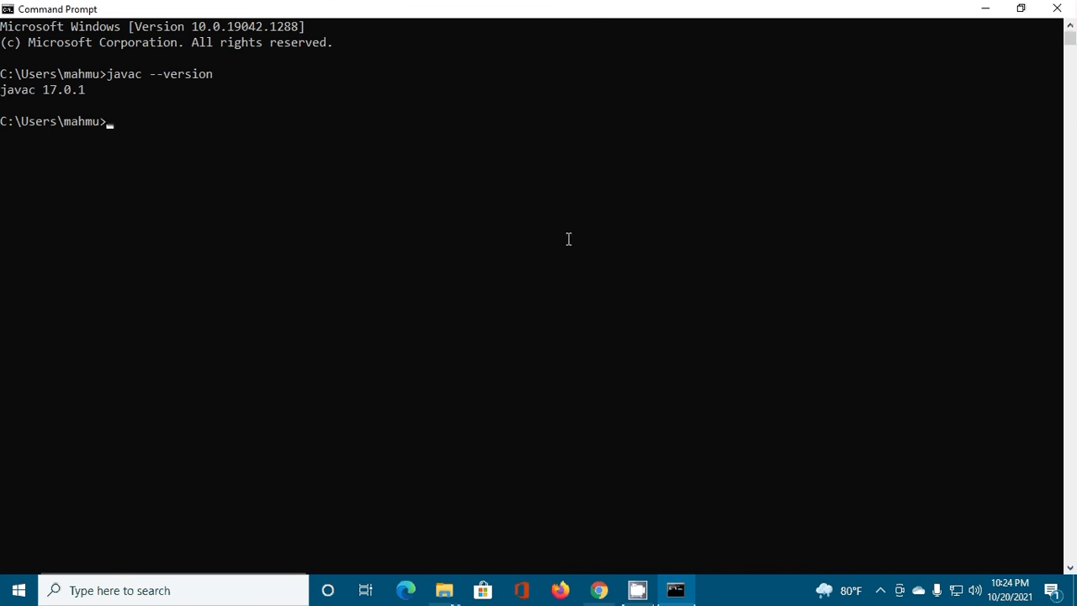
Step: Confirm java --version reports 17.0.1 LTS, then minimize the prompt
key("Up")
key("Left")
key("Left")
key("Left")
key("BackSpace")
key("Return")
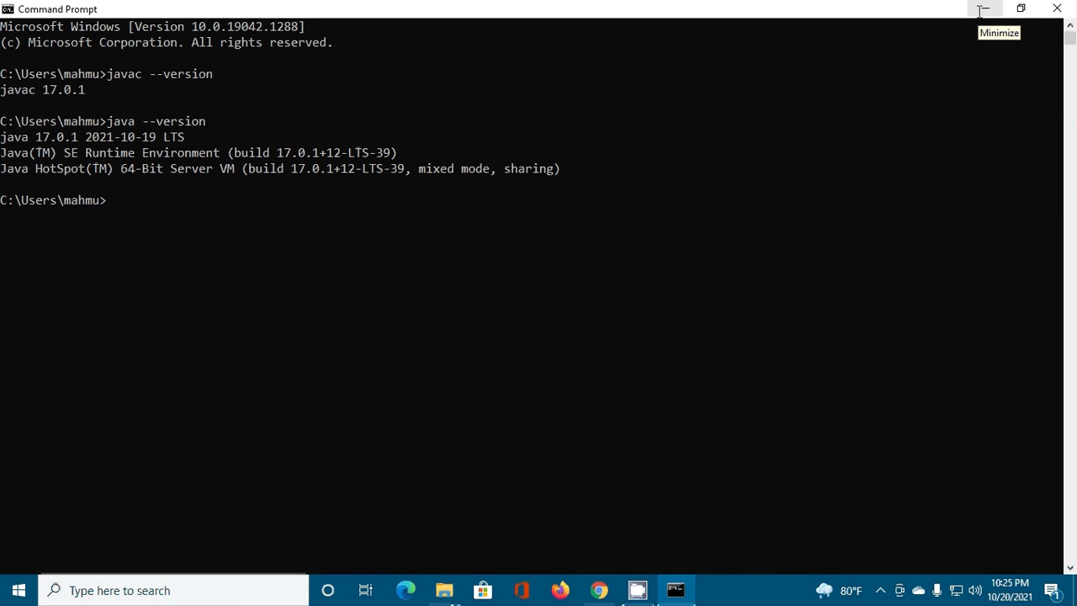
left_click(980, 12)
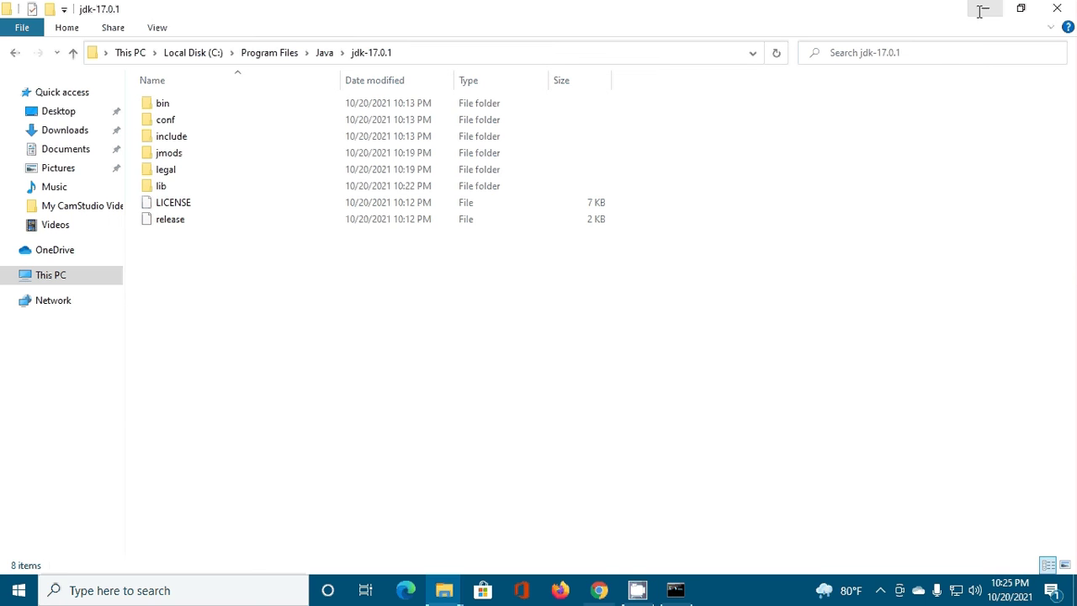